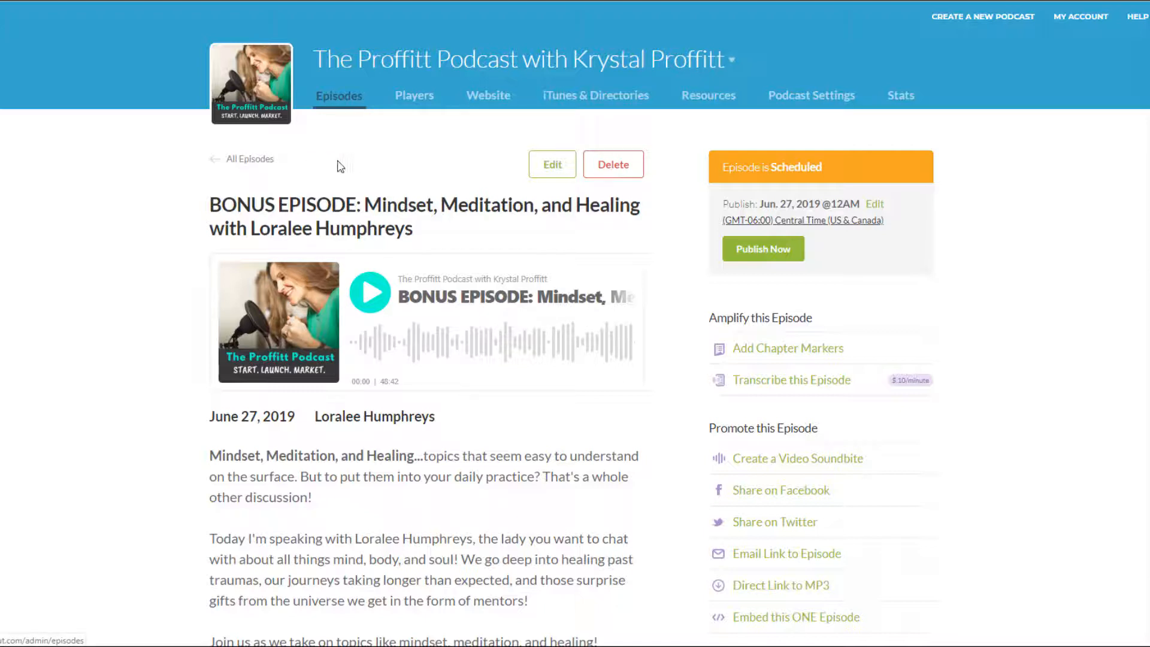
Start creating a video soundbite for the scheduled bonus episode
scroll(557, 209, "down", 1)
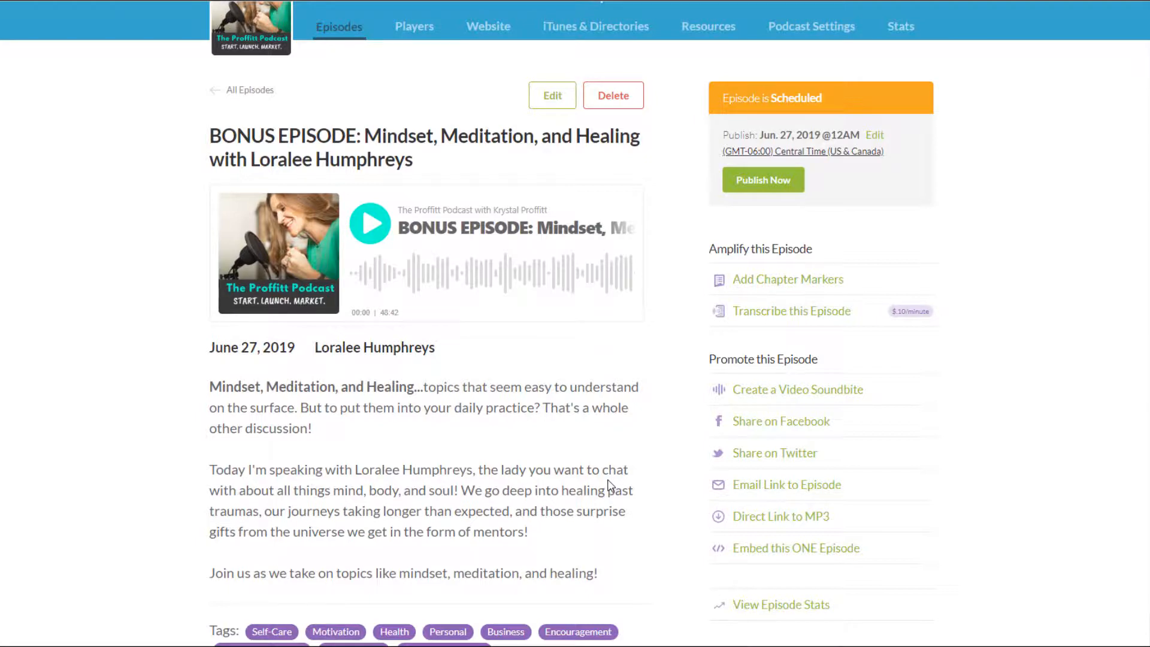
left_click(853, 398)
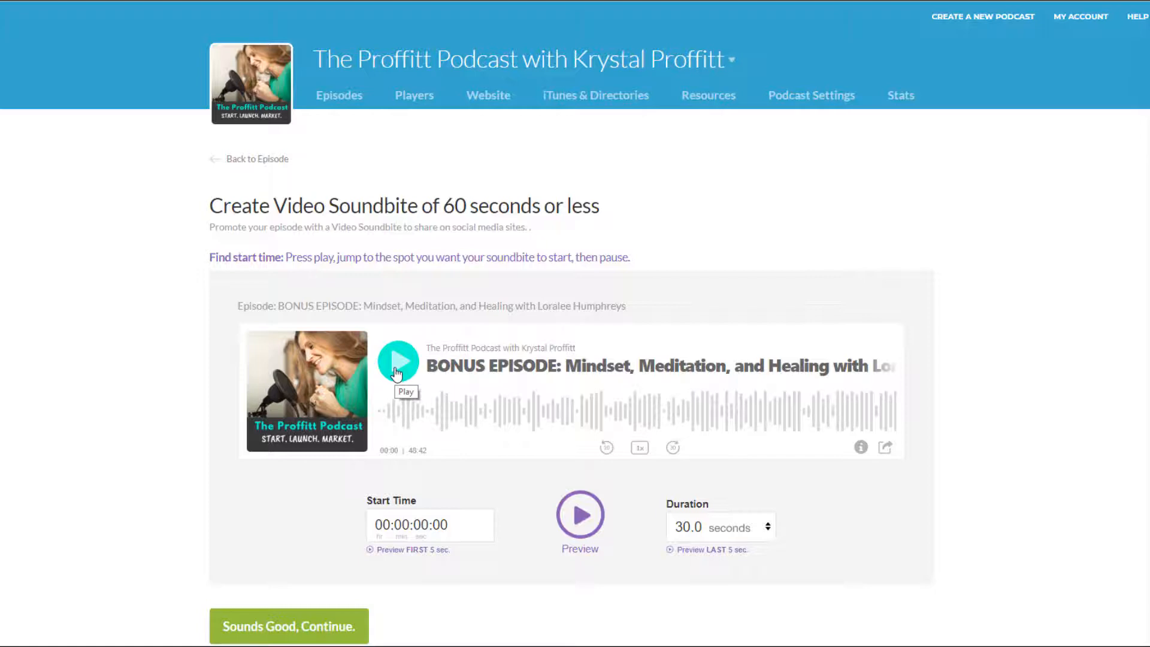
Try to enter 10:27 directly as the soundbite's start time
left_click(373, 525)
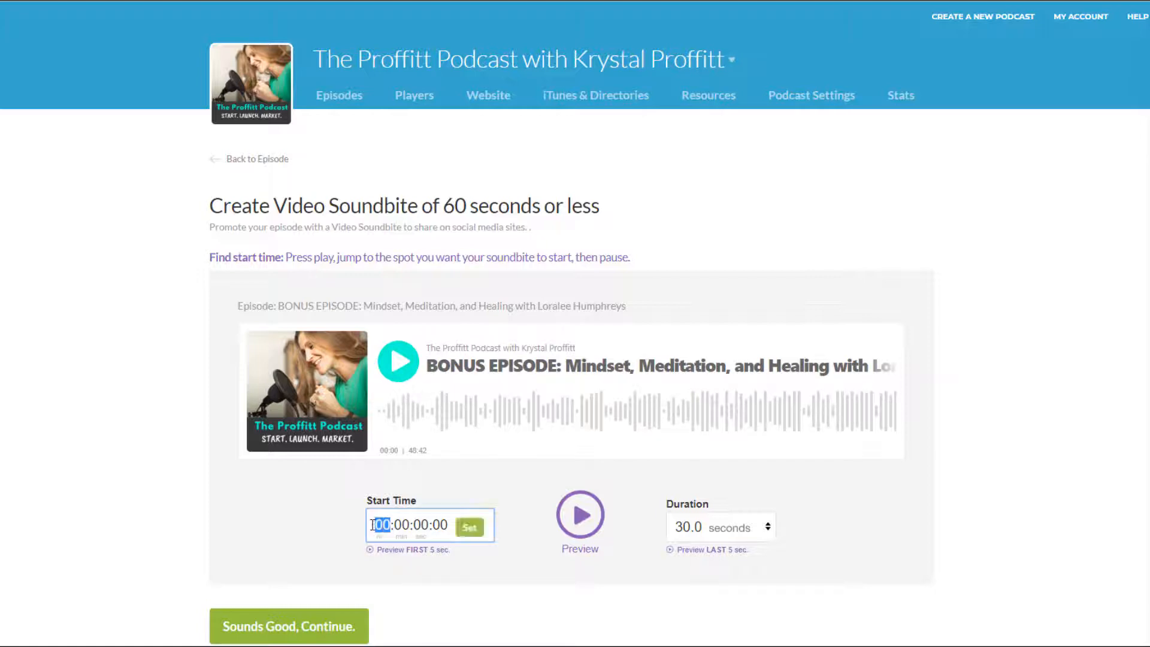
type("10")
key("Tab")
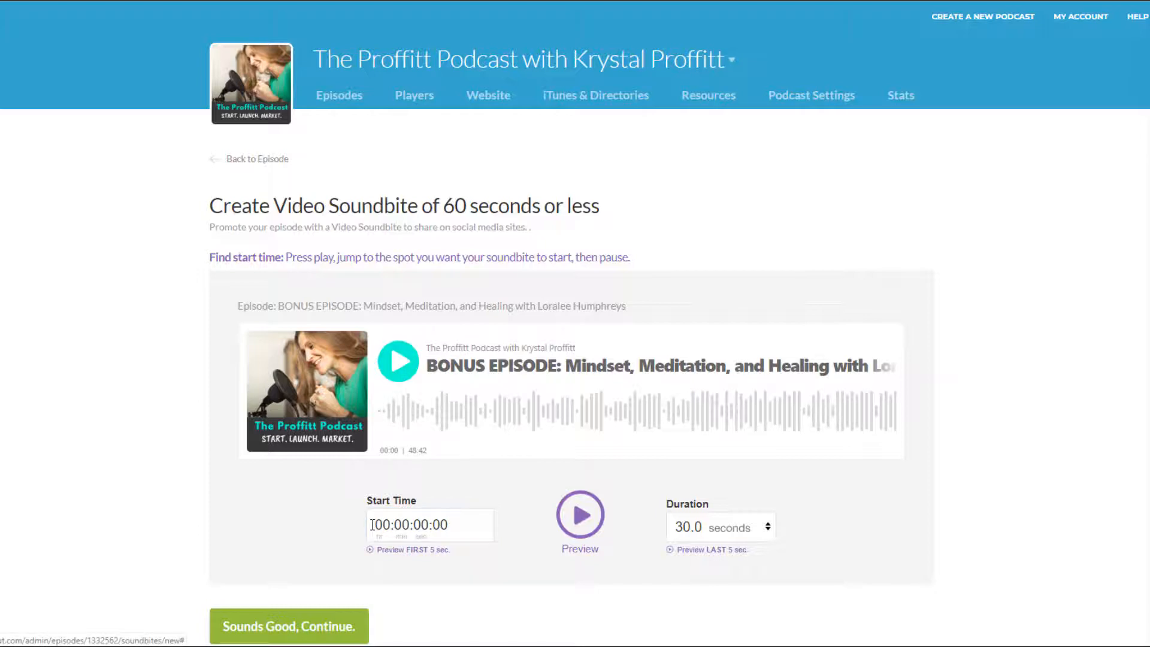
left_click(372, 525)
type("102")
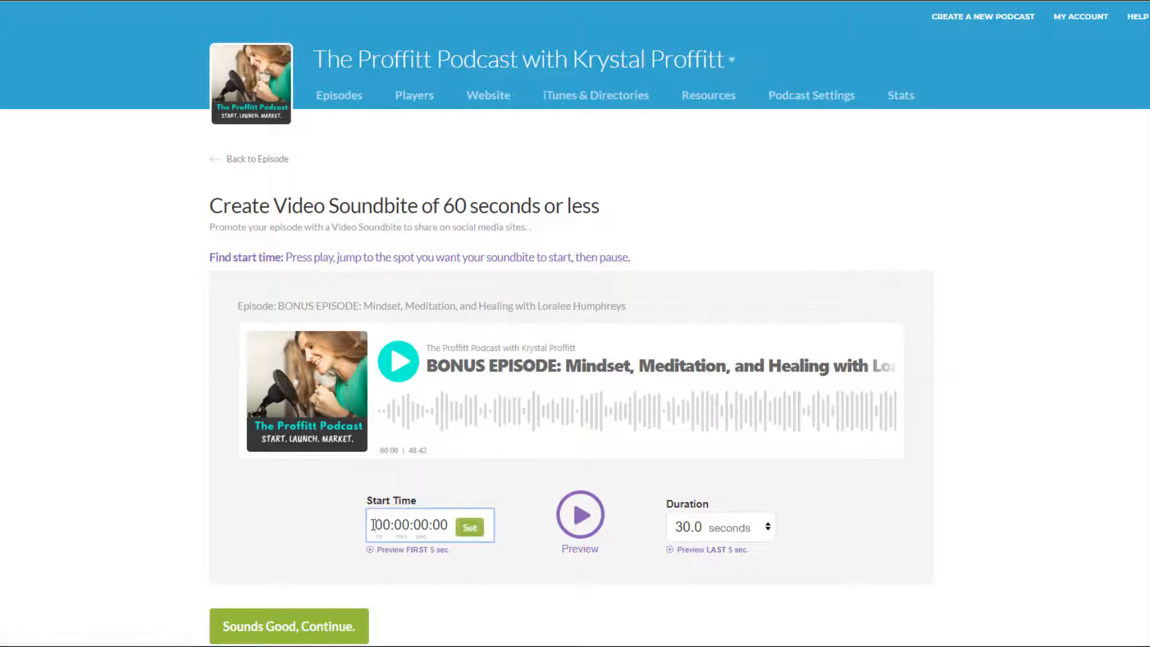
key("BackSpace")
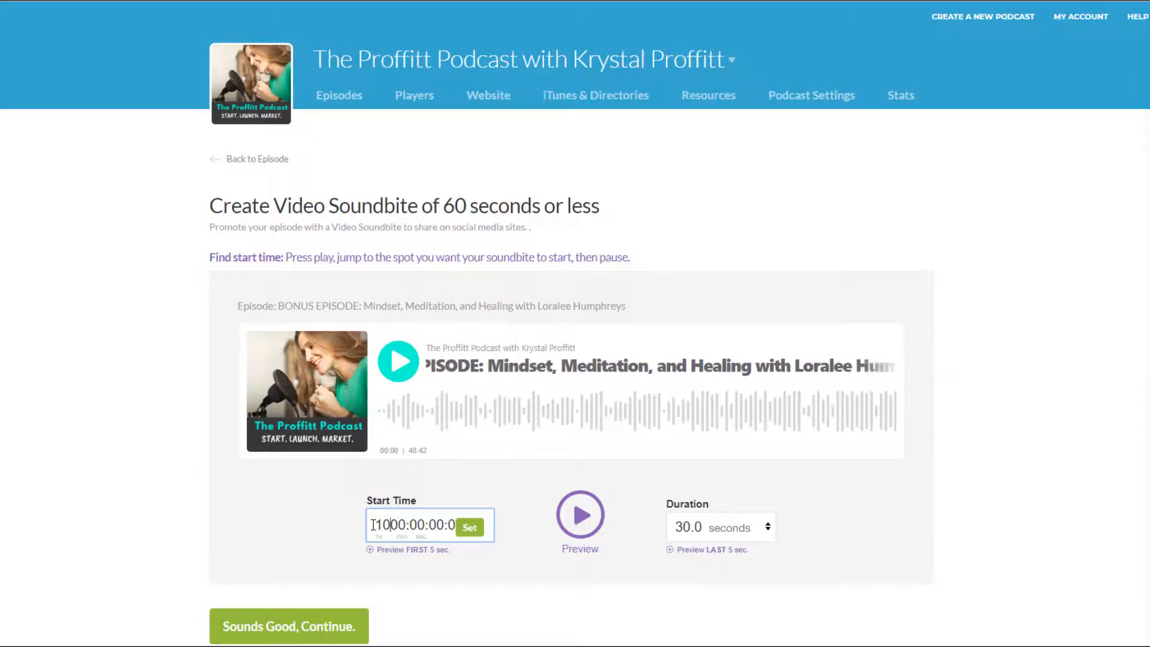
type(":27")
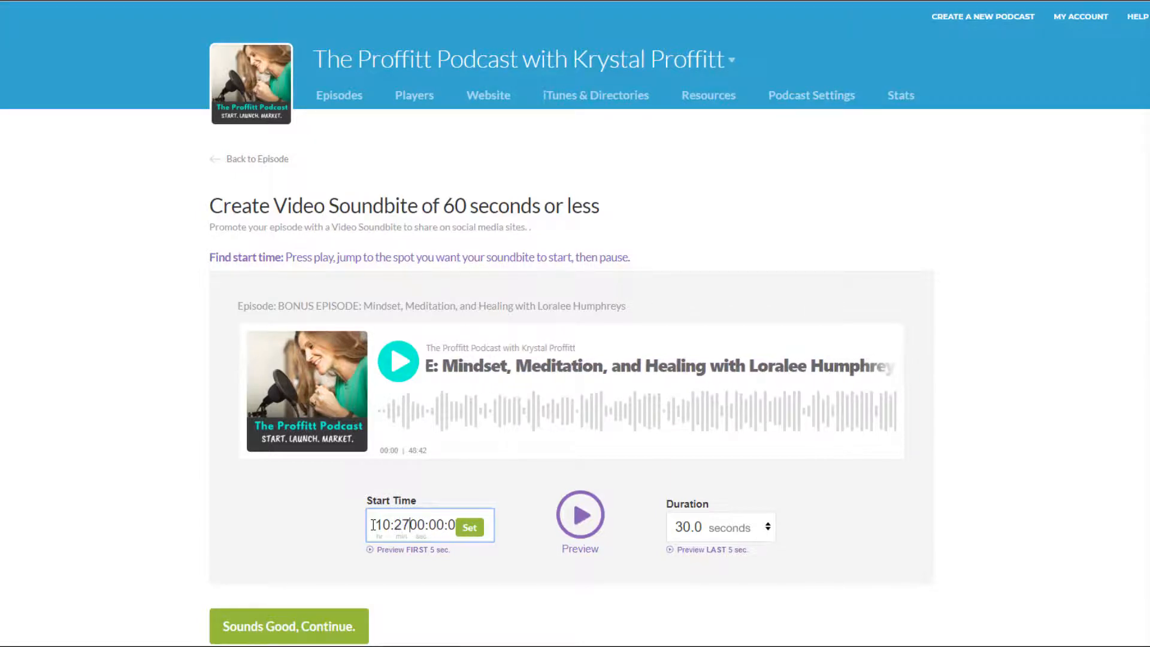
type(":")
left_click(471, 528)
left_click(391, 525)
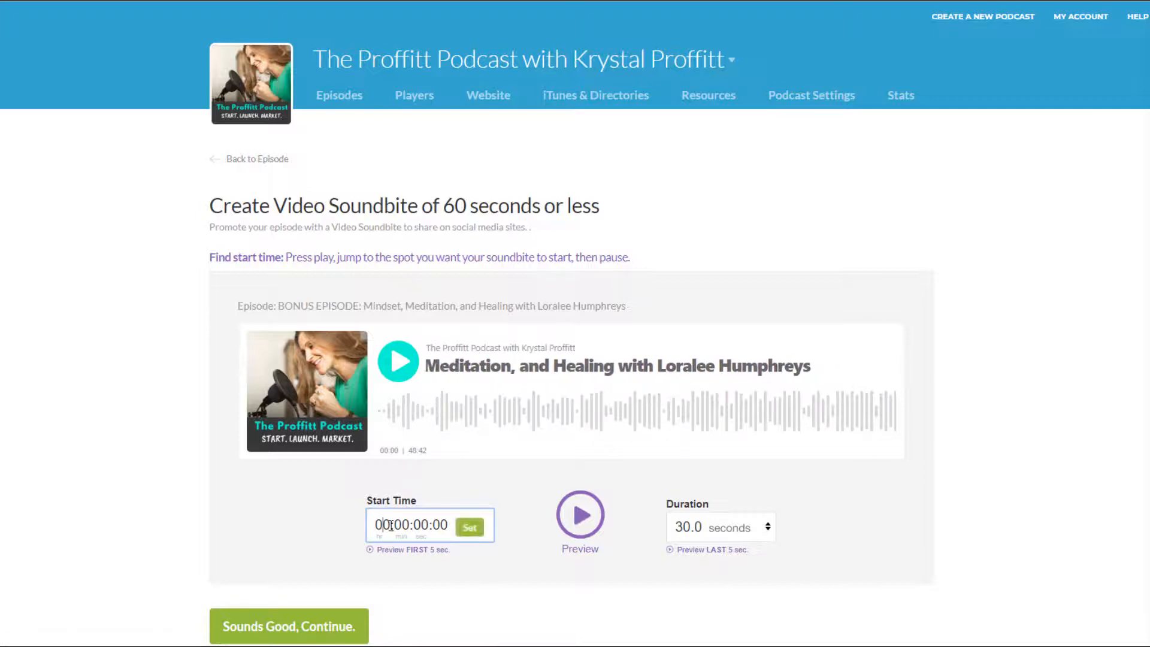
Set the soundbite's start time to about 10:25 on the episode player's waveform
left_click(407, 375)
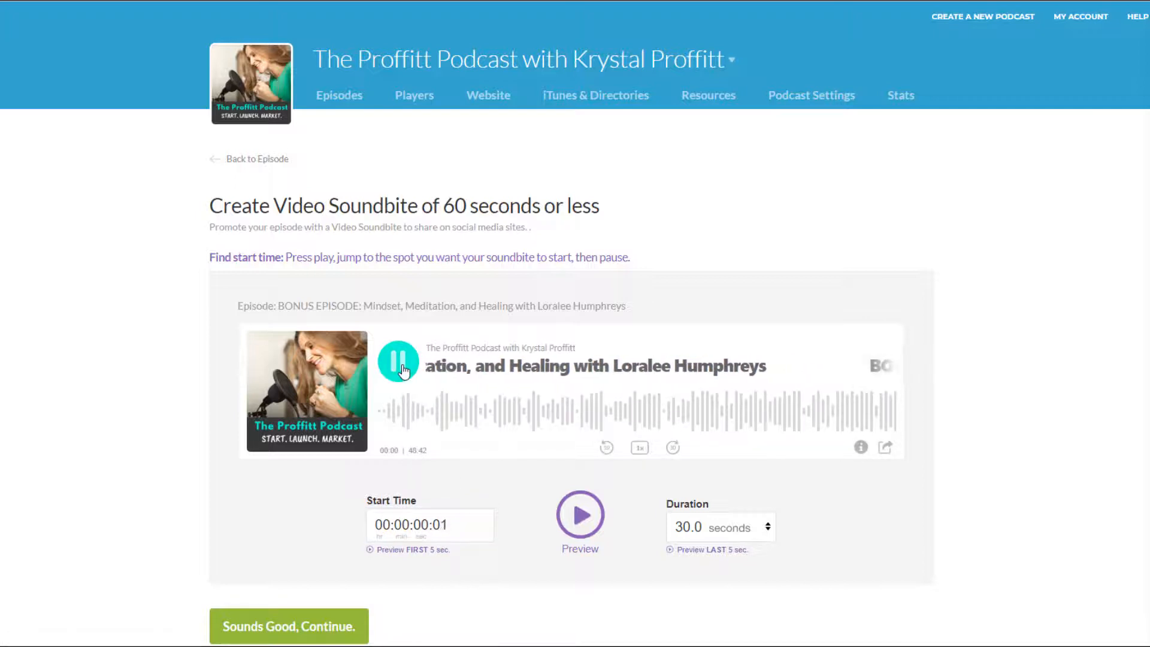
left_click_drag(446, 422, 491, 420)
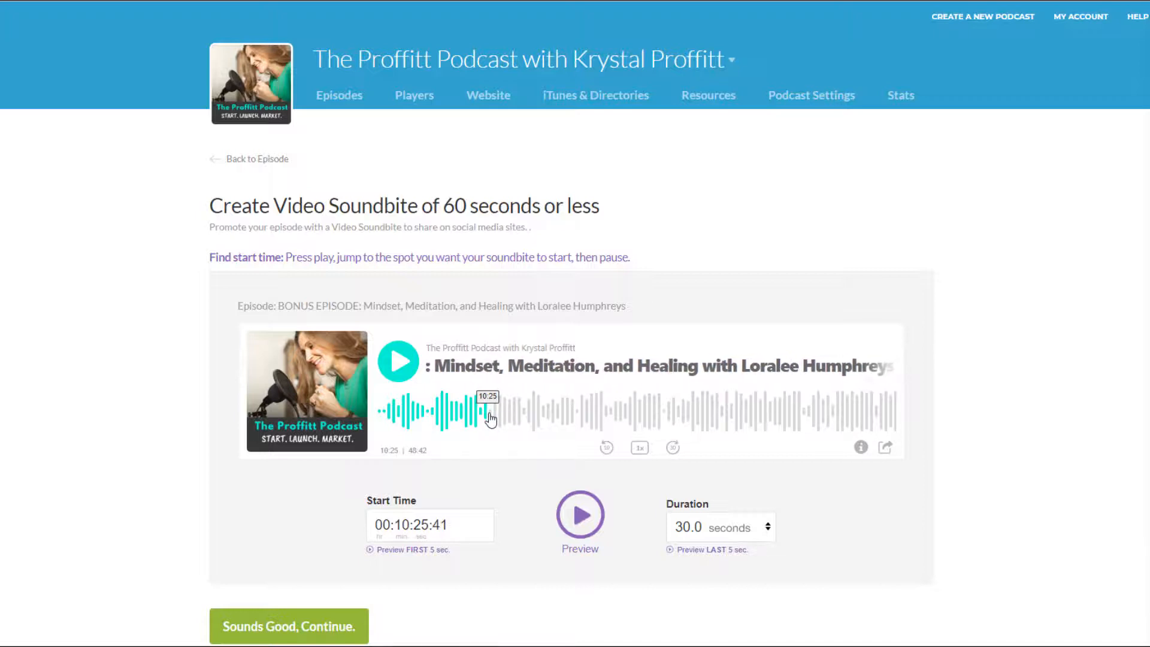
Preview the clip, including its first and last 5 seconds, and continue to the soundbite's customization
left_click(582, 521)
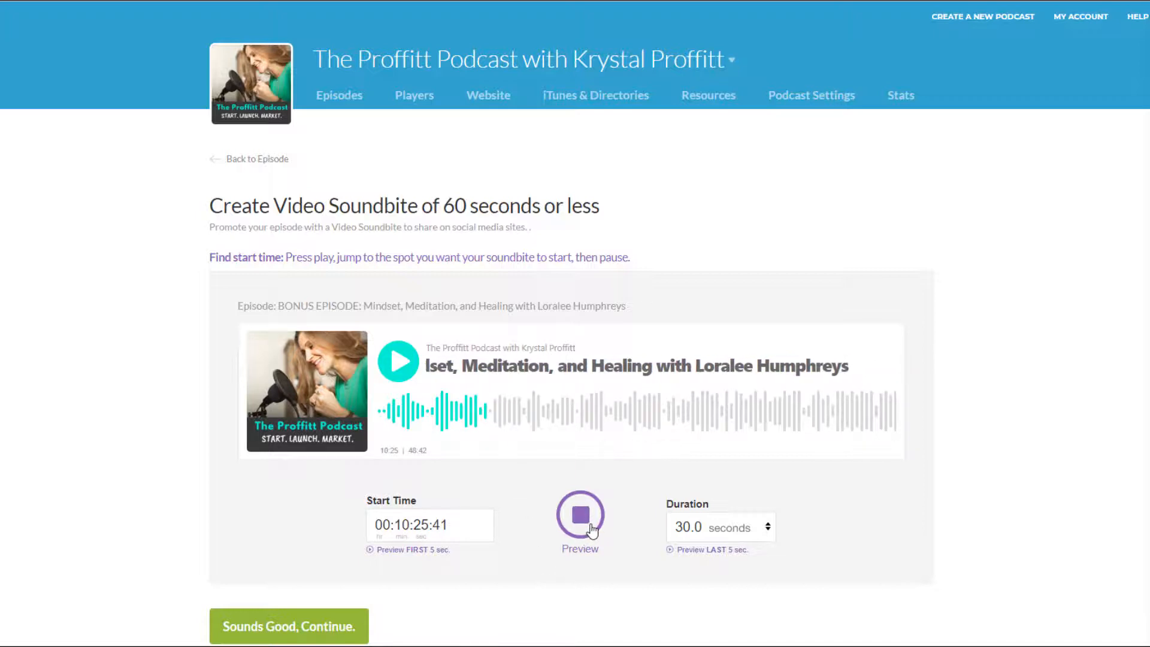
left_click(586, 524)
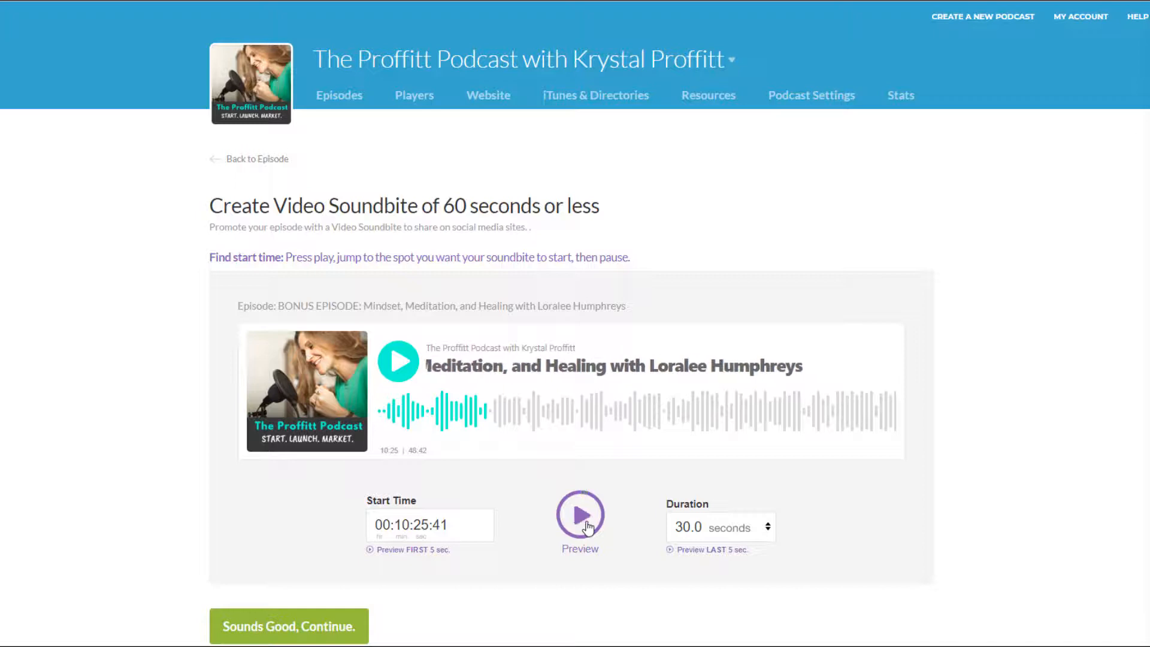
left_click(428, 551)
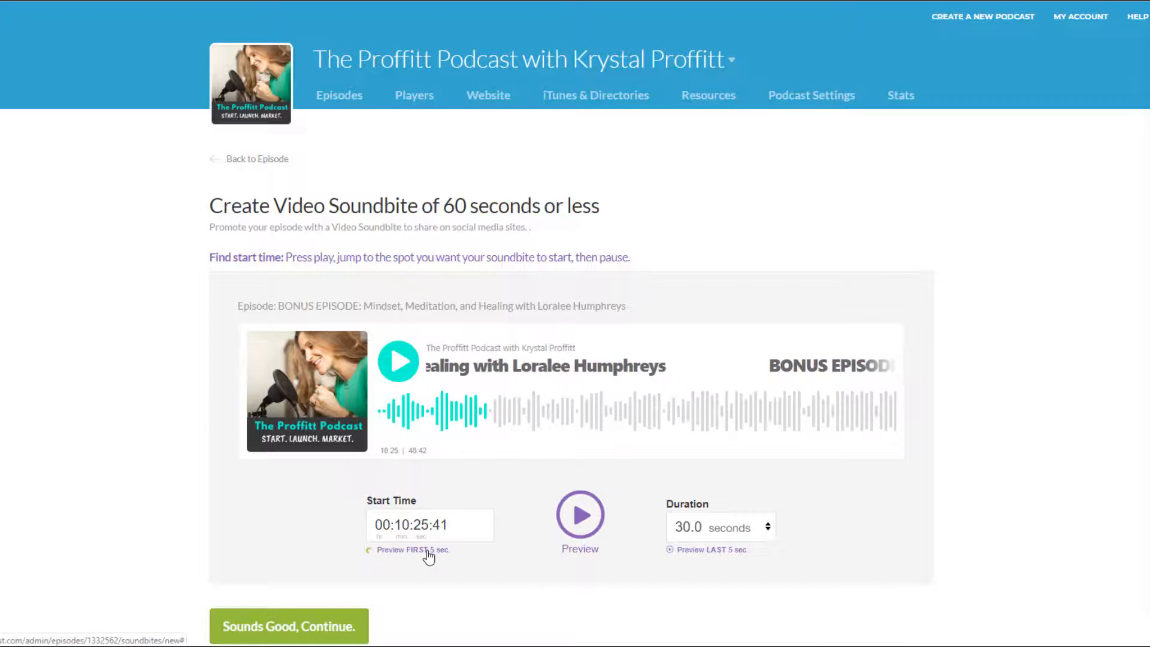
left_click(719, 553)
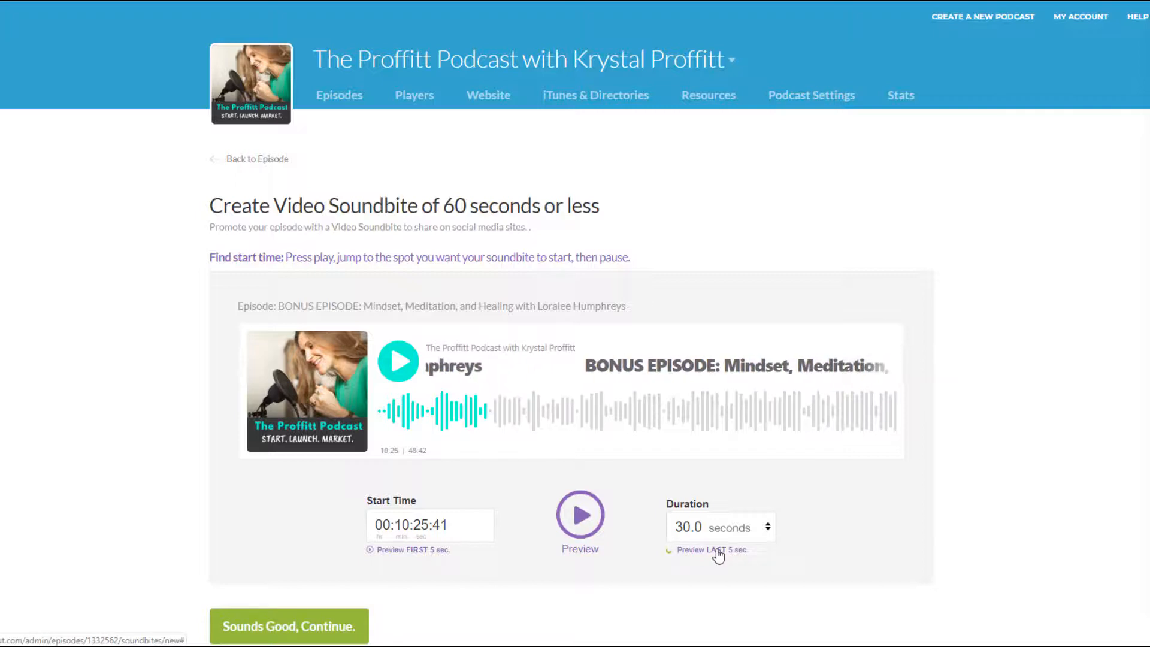
scroll(501, 578, "down", 1)
left_click(336, 586)
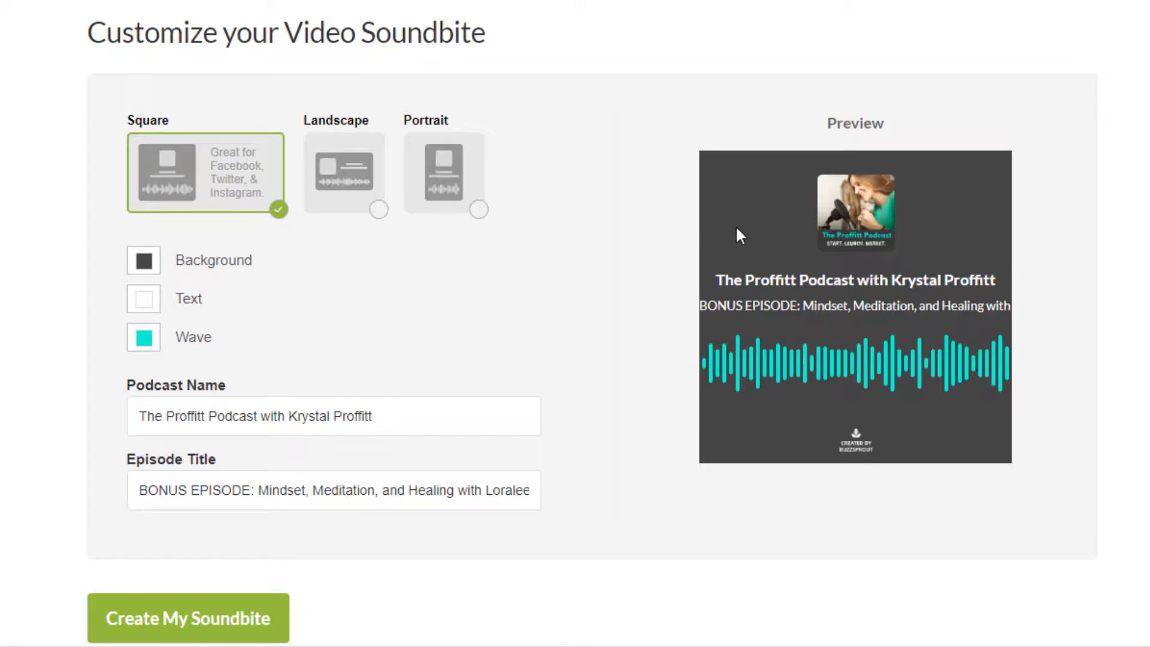
Preview the soundbite in the Landscape and Portrait formats and return it to Square
left_click(344, 203)
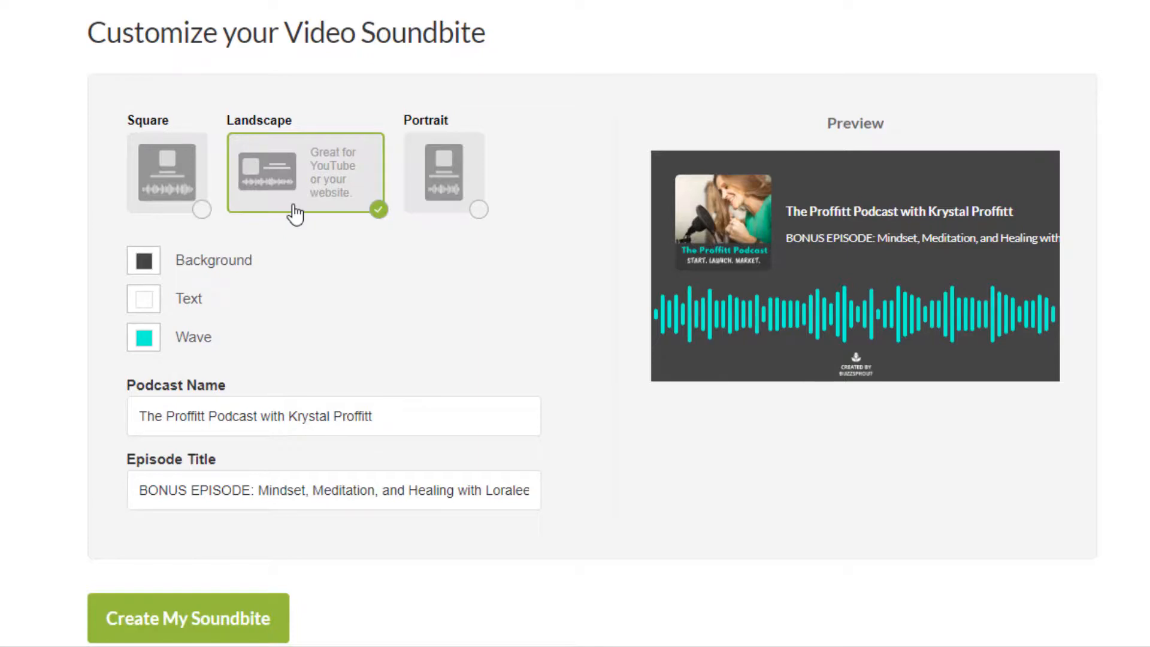
left_click(433, 203)
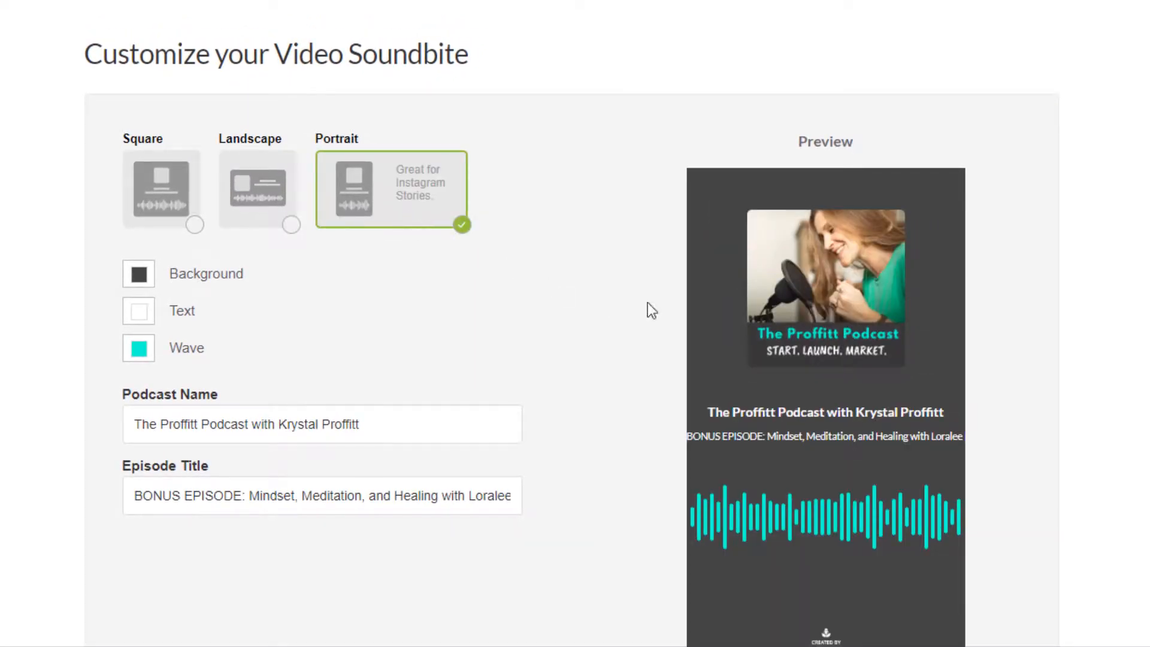
scroll(957, 309, "down", 3)
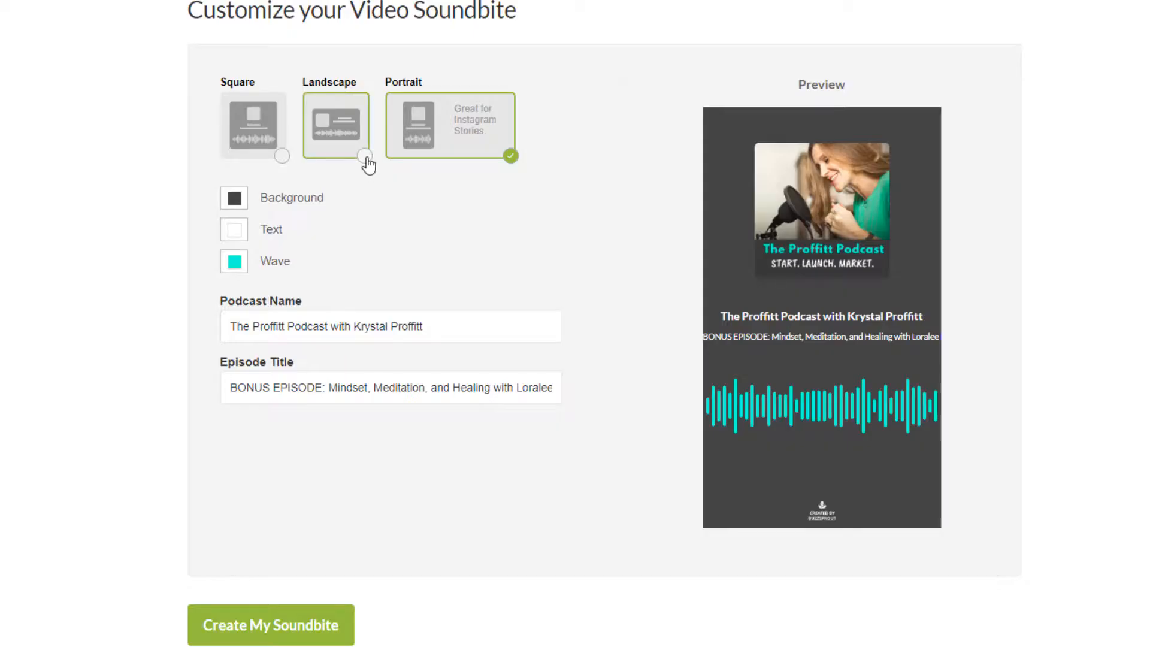
left_click(367, 161)
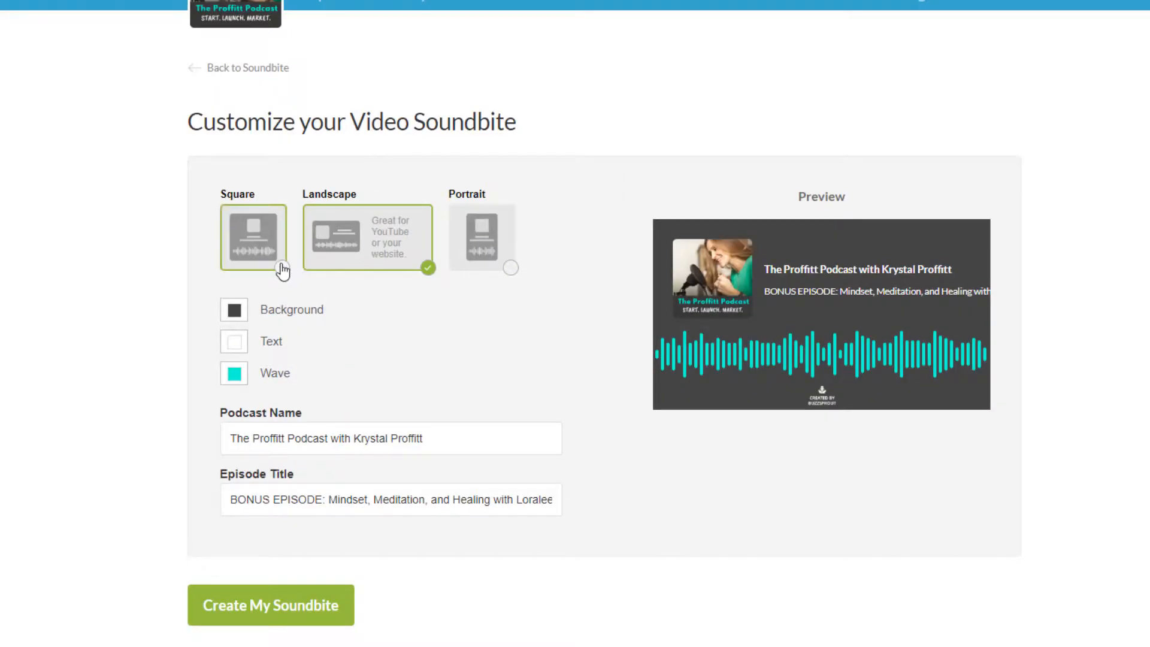
left_click(281, 271)
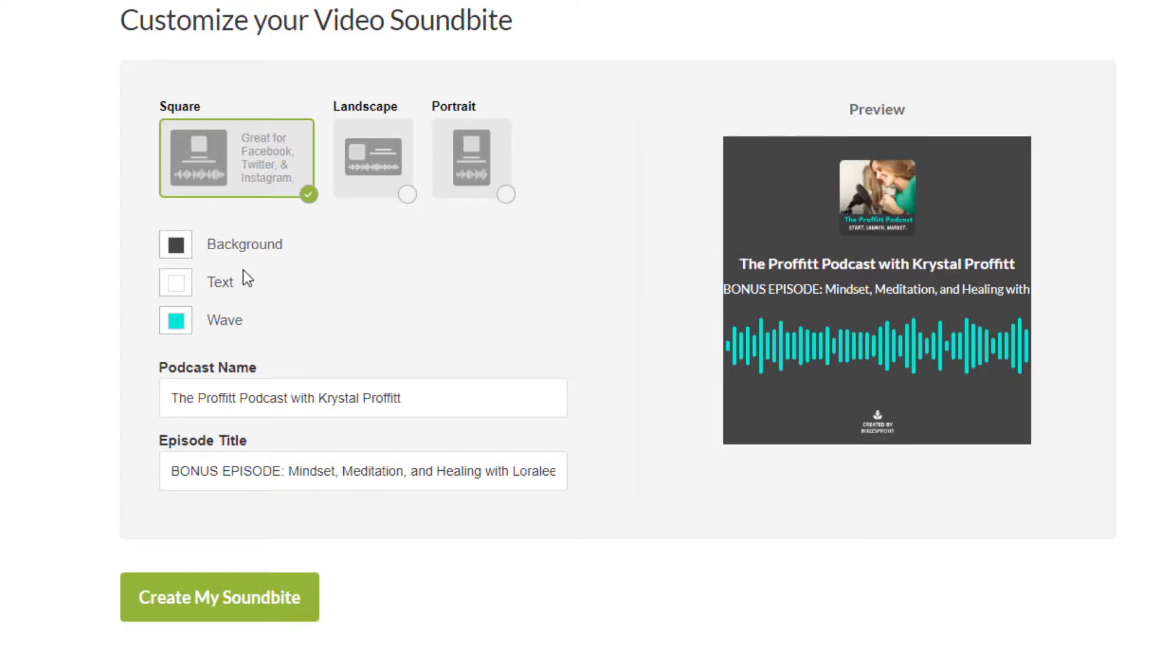
Examine the background colour picker and its hex code
left_click(177, 258)
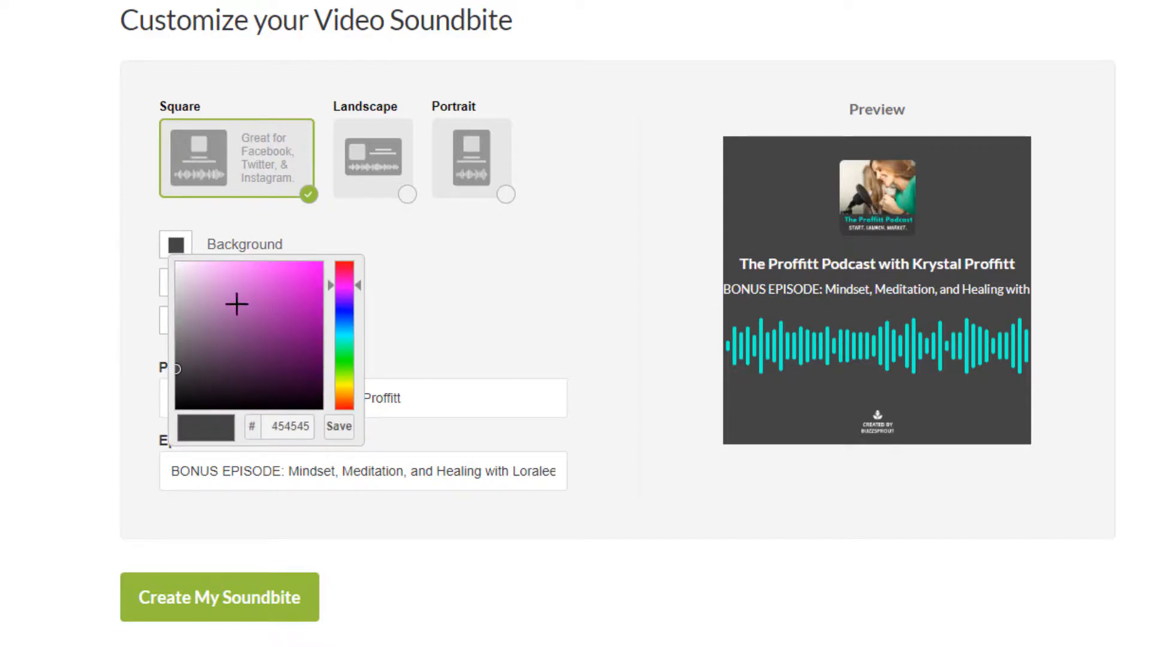
left_click(420, 296)
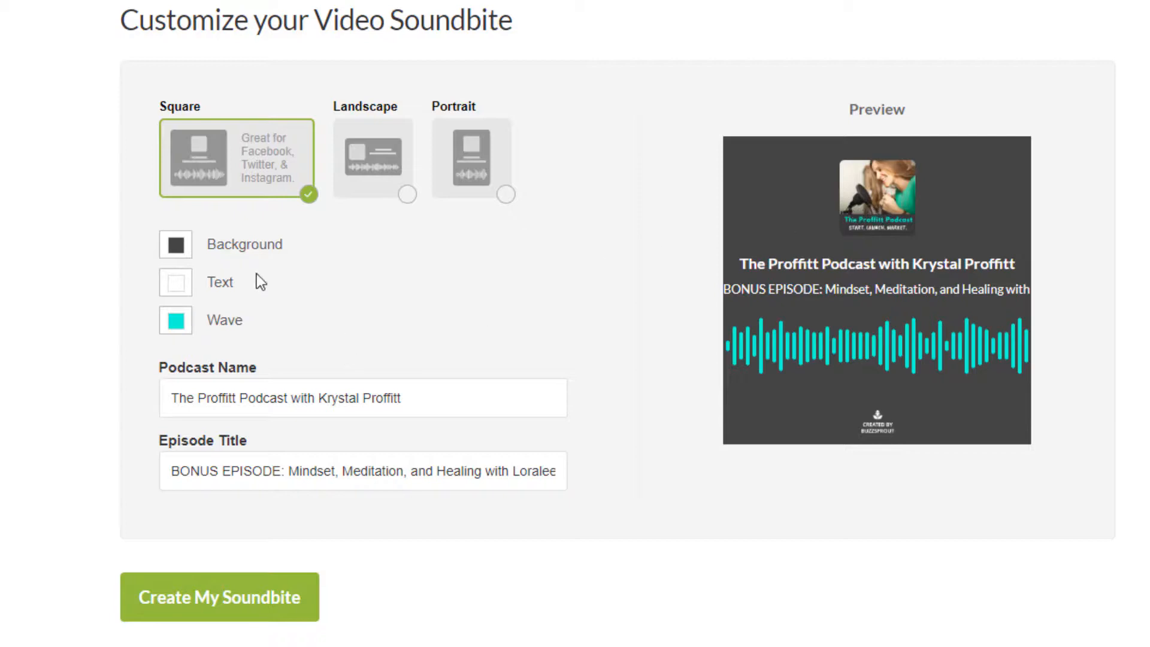
left_click(178, 255)
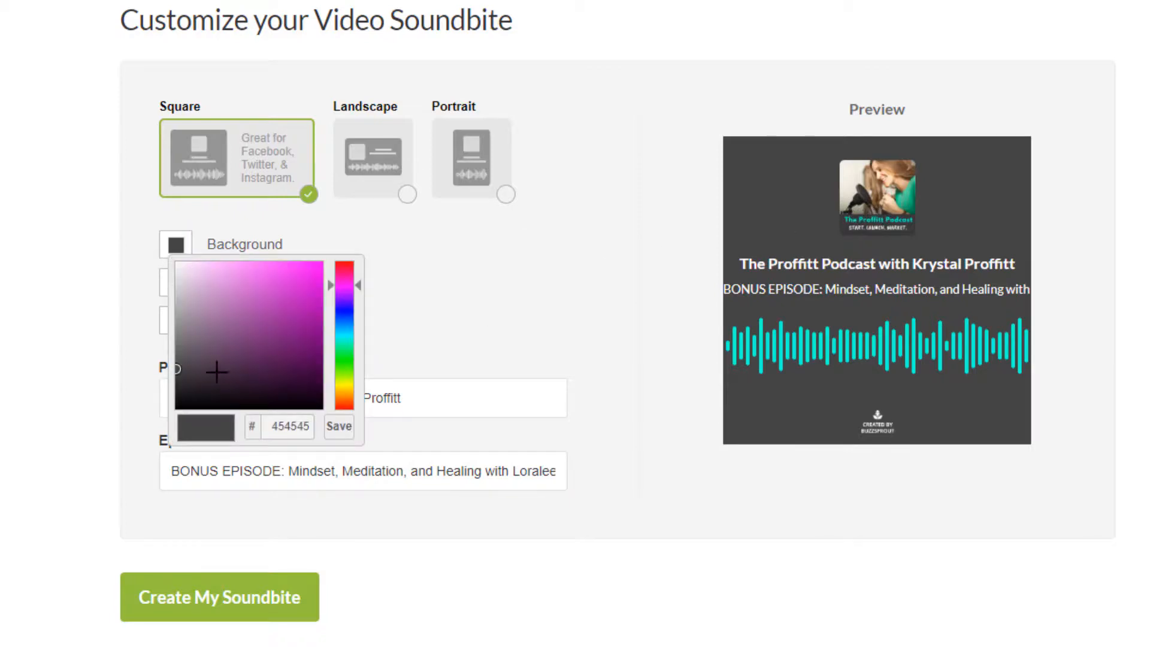
double_click(290, 426)
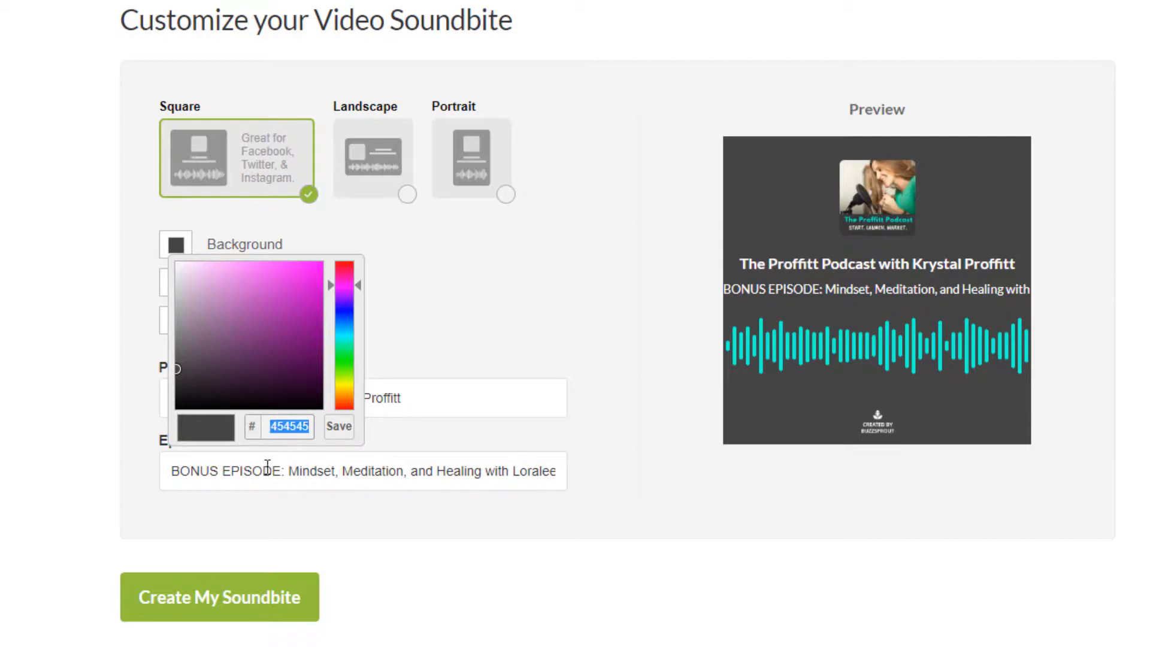
left_click(525, 296)
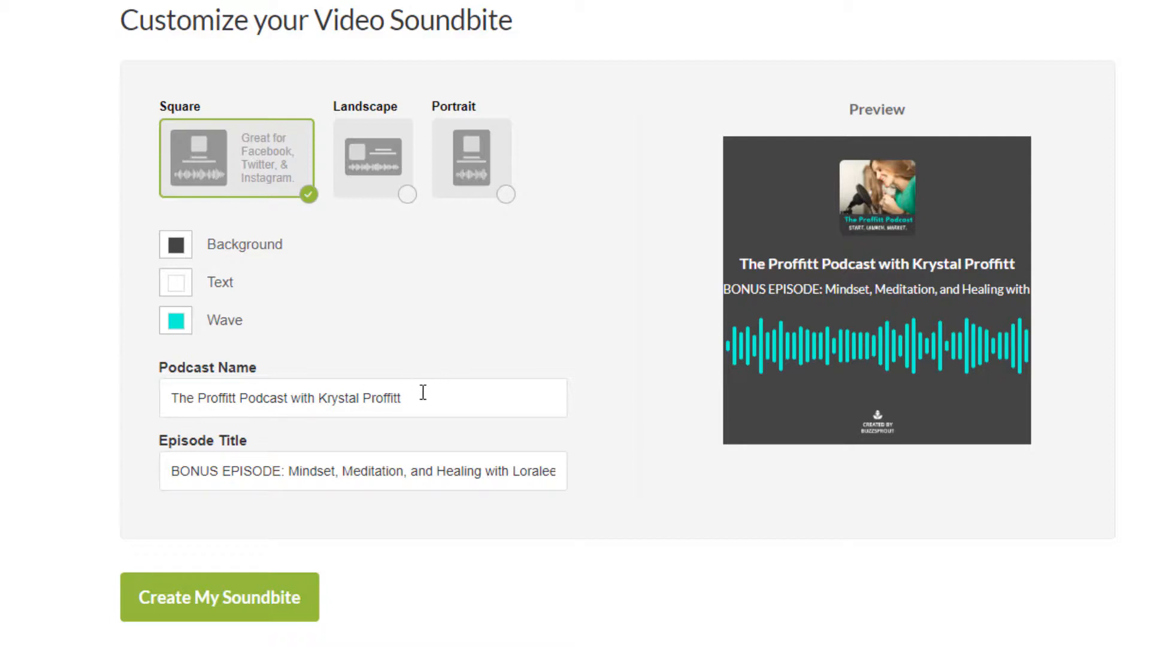
Shorten the soundbite's podcast name to "The Proffitt Podcast"
left_click_drag(414, 397, 290, 414)
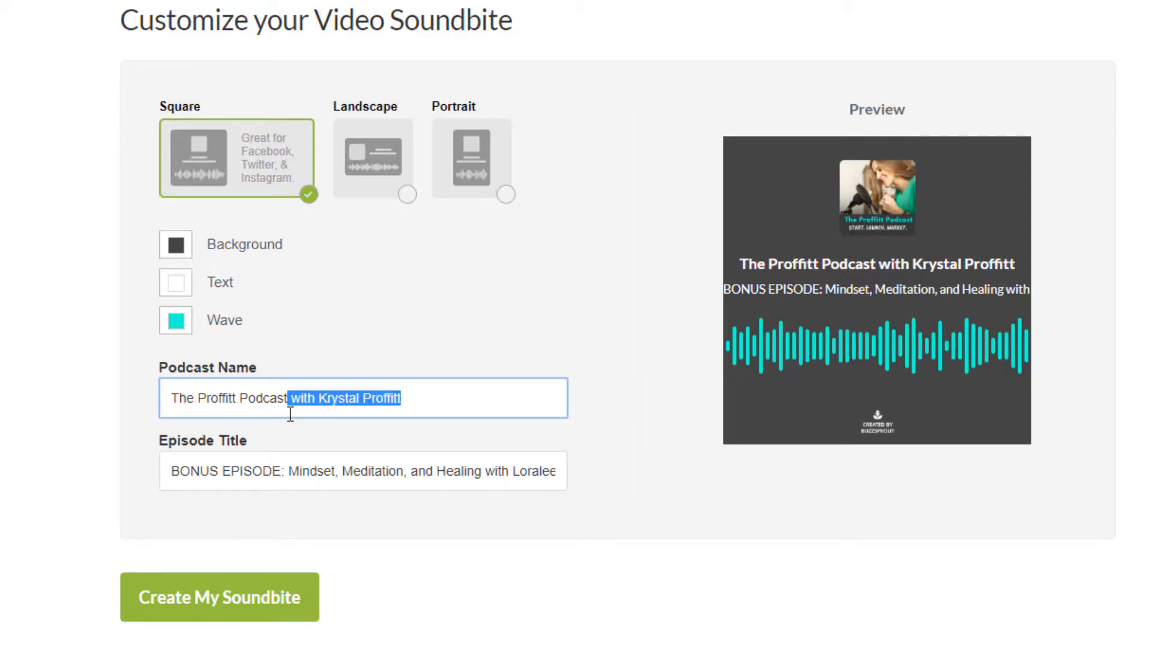
key("BackSpace")
left_click(457, 269)
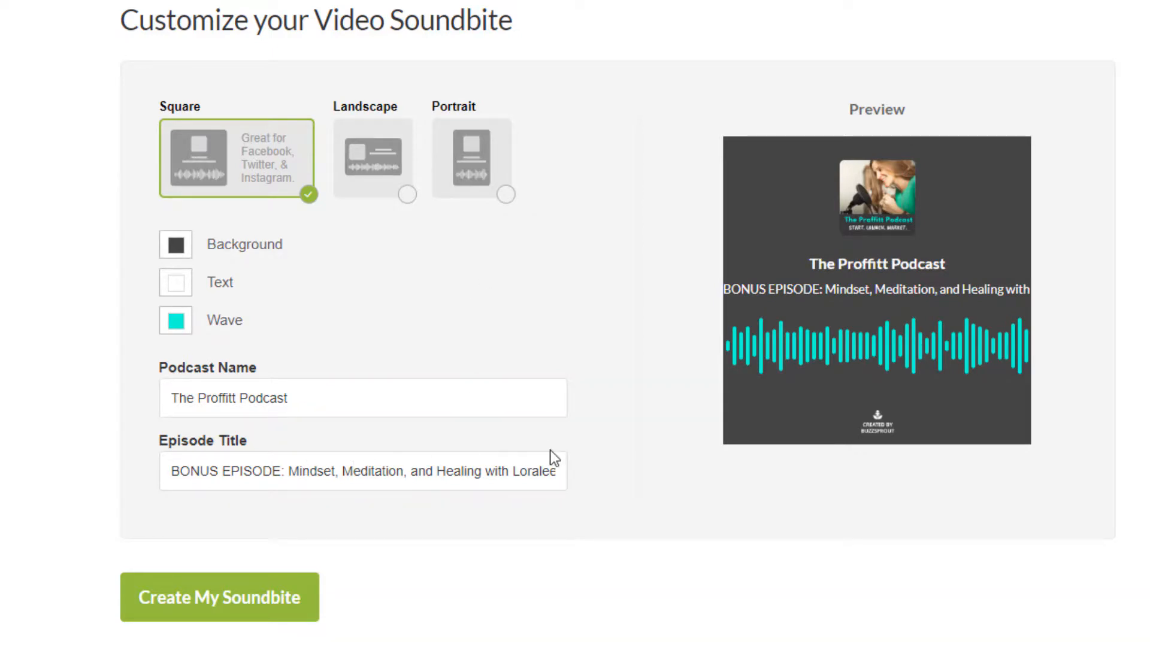
Remove the "BONUS EPISODE:" prefix from the episode title and try to create the soundbite
left_click_drag(287, 466, 163, 484)
key("BackSpace")
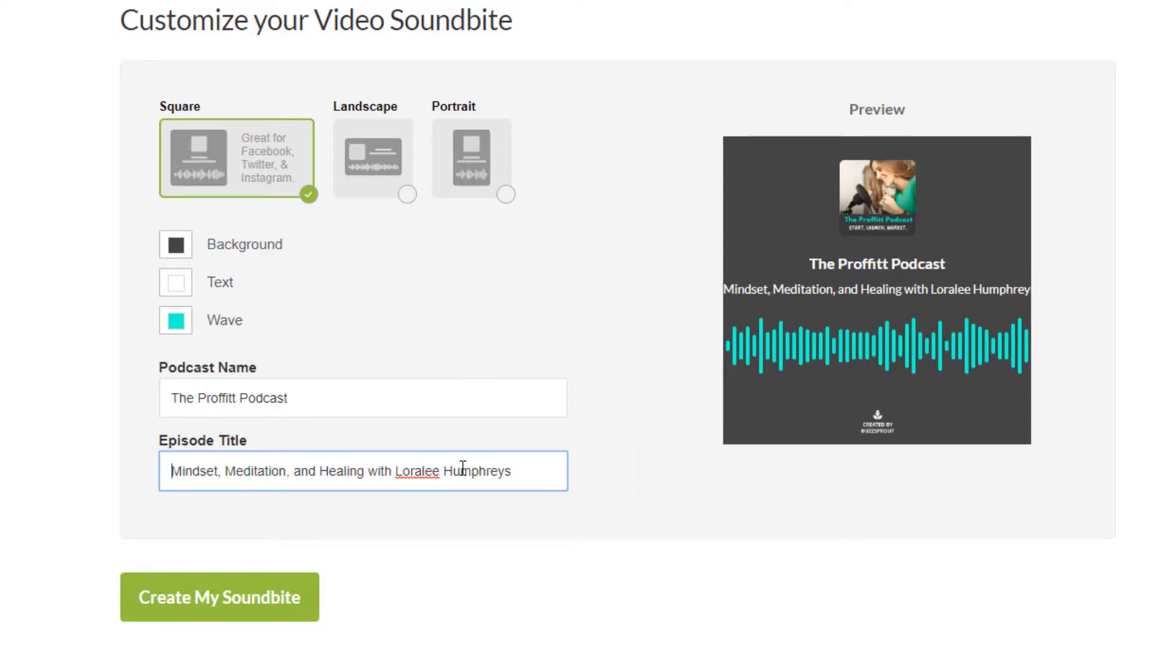
left_click(520, 477)
left_click(208, 610)
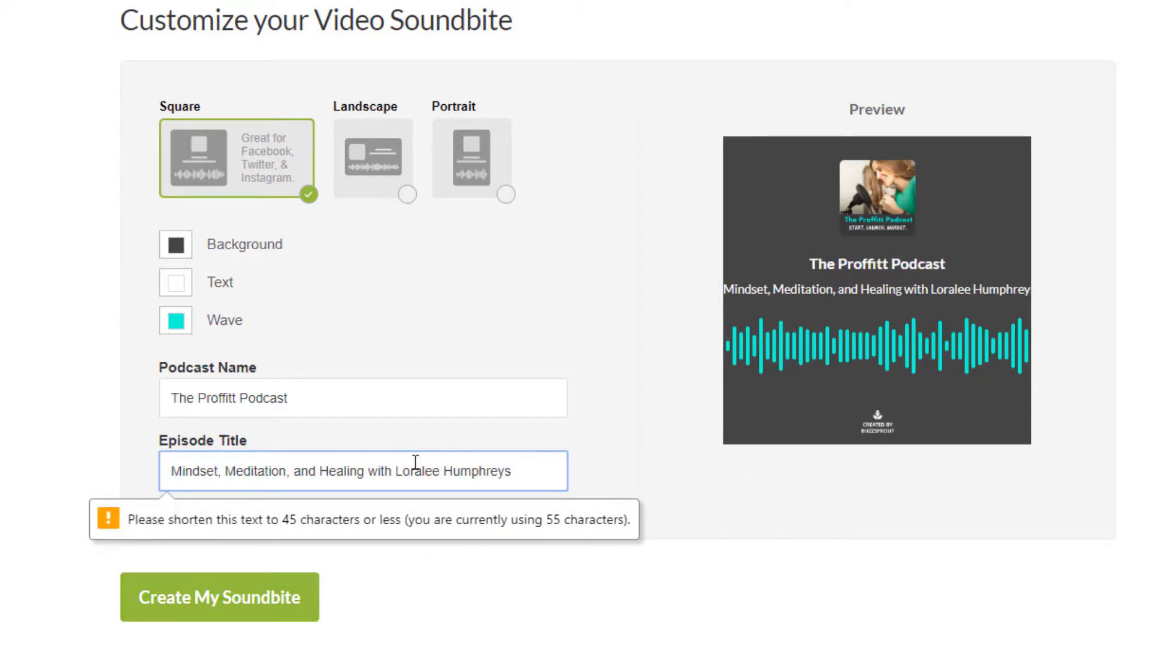
Delete the guest's surname from the episode title and try again to create the soundbite
left_click_drag(442, 470, 542, 465)
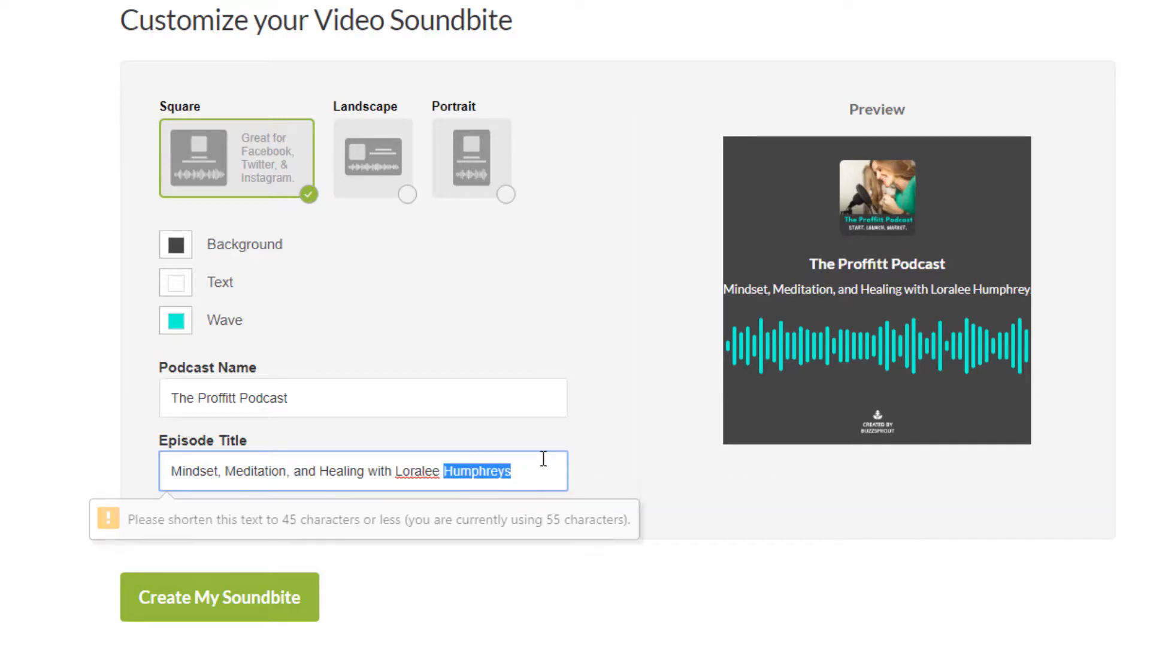
key("BackSpace")
left_click(243, 601)
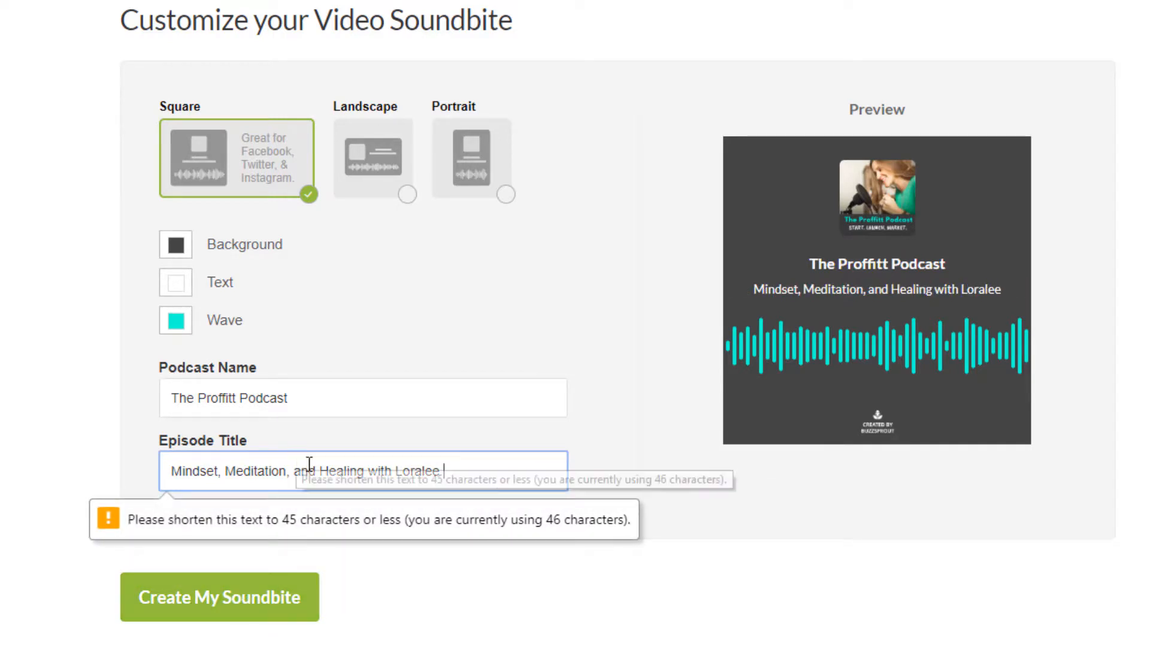
Replace "and" with "&" in the episode title and create the soundbite
left_click_drag(317, 470, 298, 472)
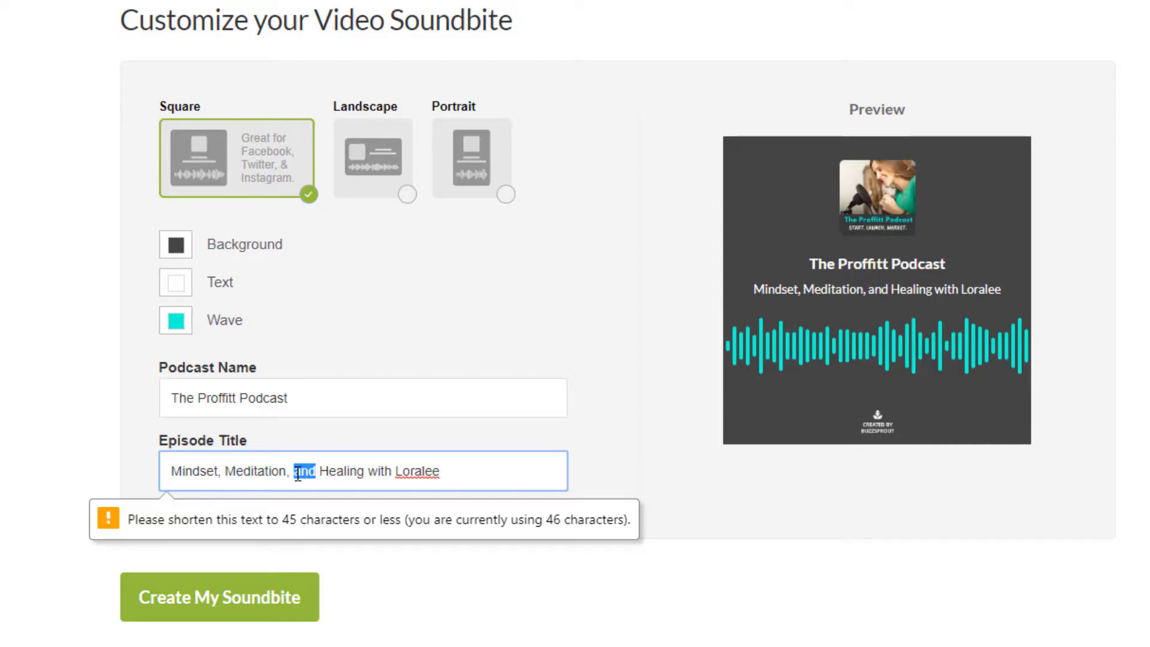
type("&")
left_click(253, 601)
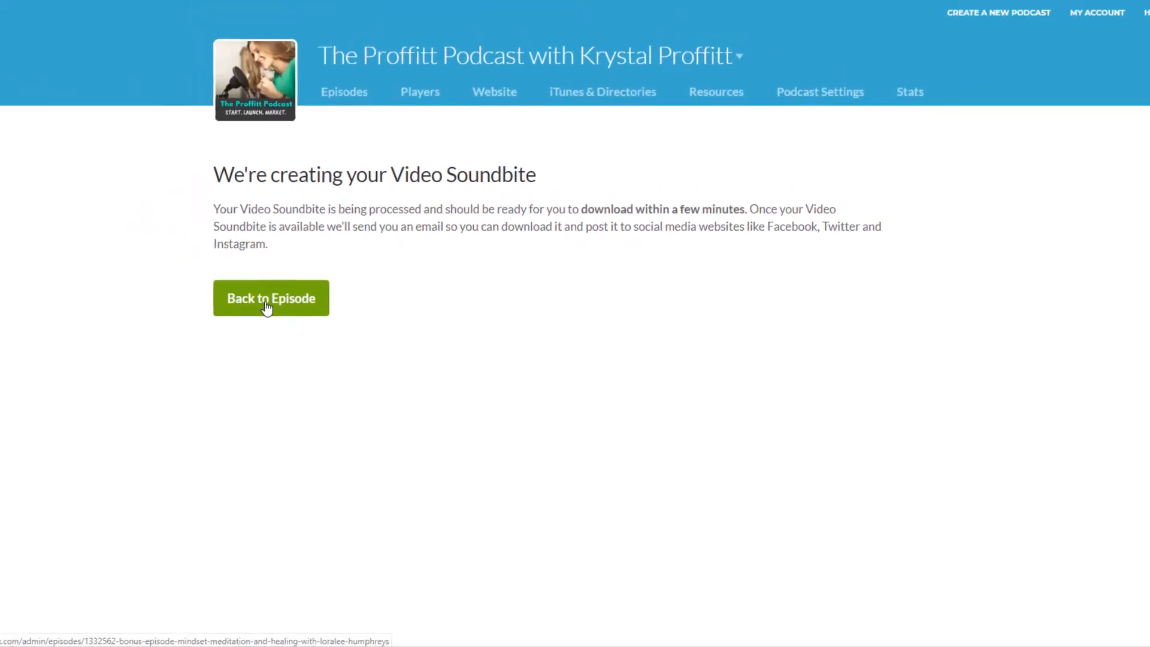
Return to the episode page and check the soundbite's status among the promotion options
left_click(267, 303)
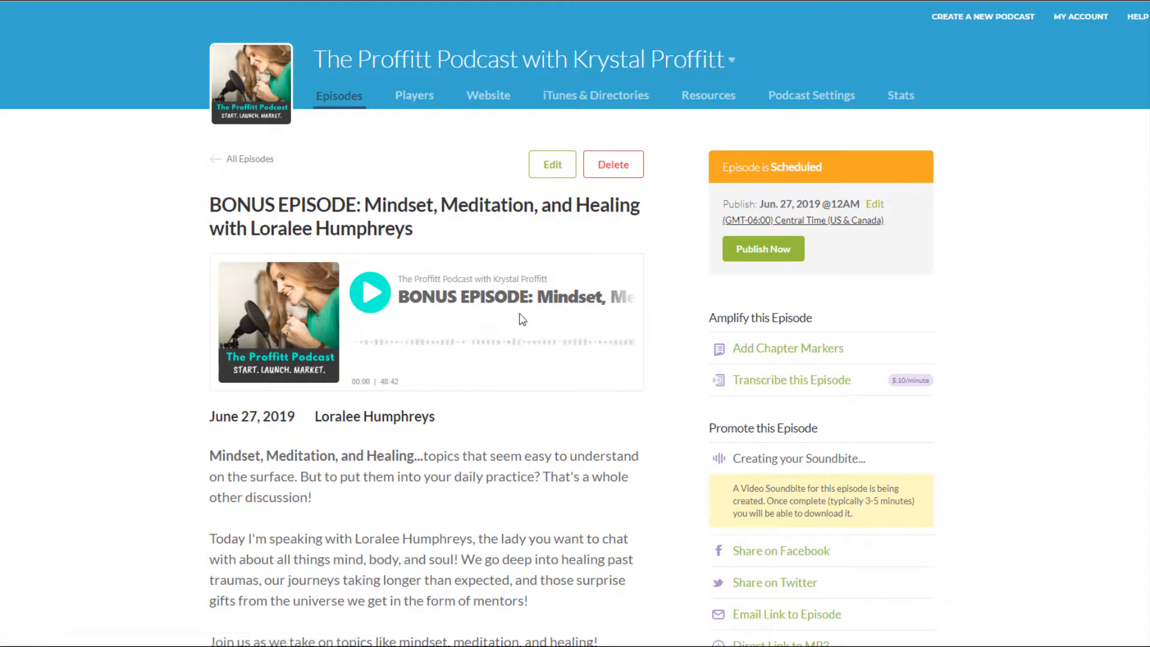
scroll(1019, 449, "down", 1)
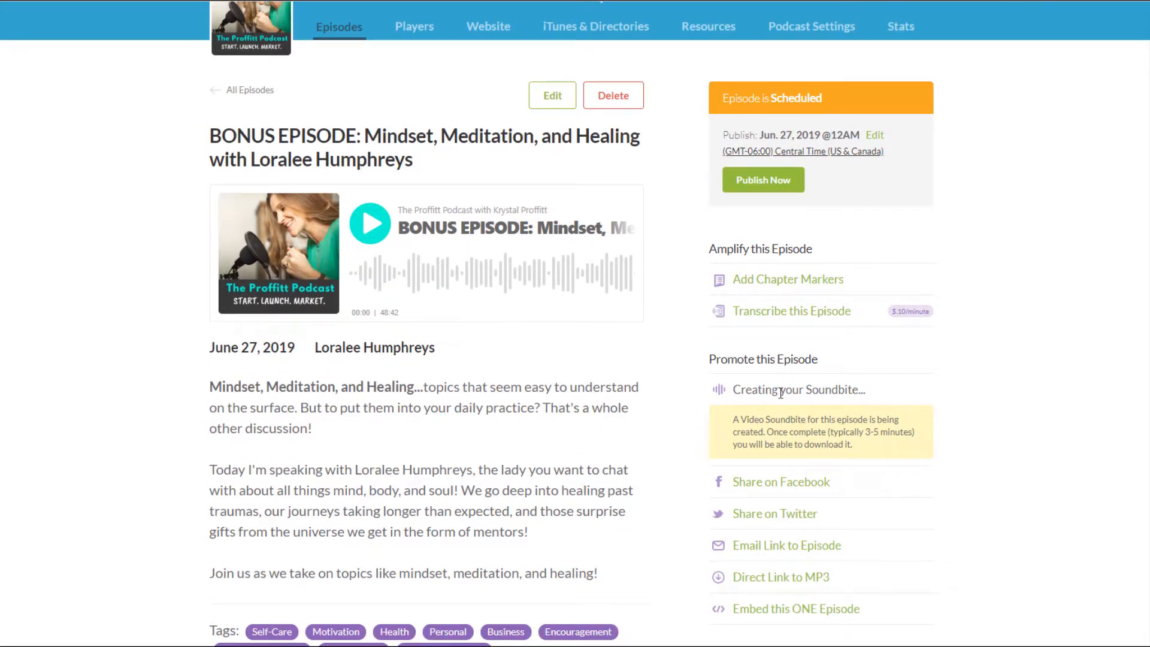
left_click_drag(735, 390, 883, 378)
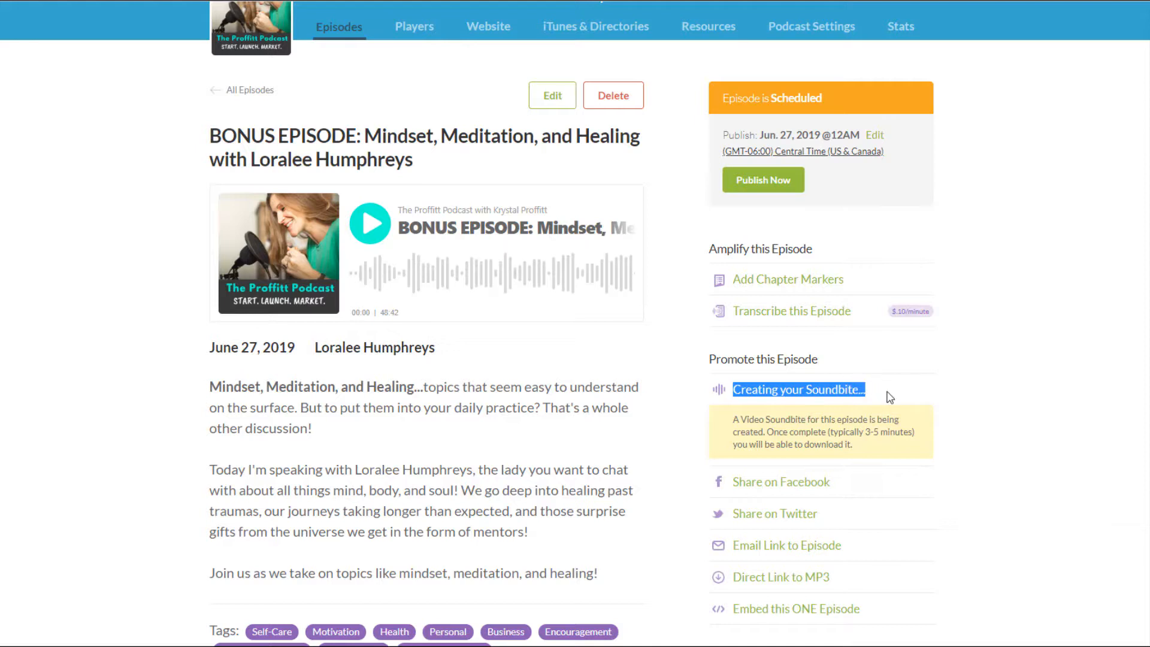